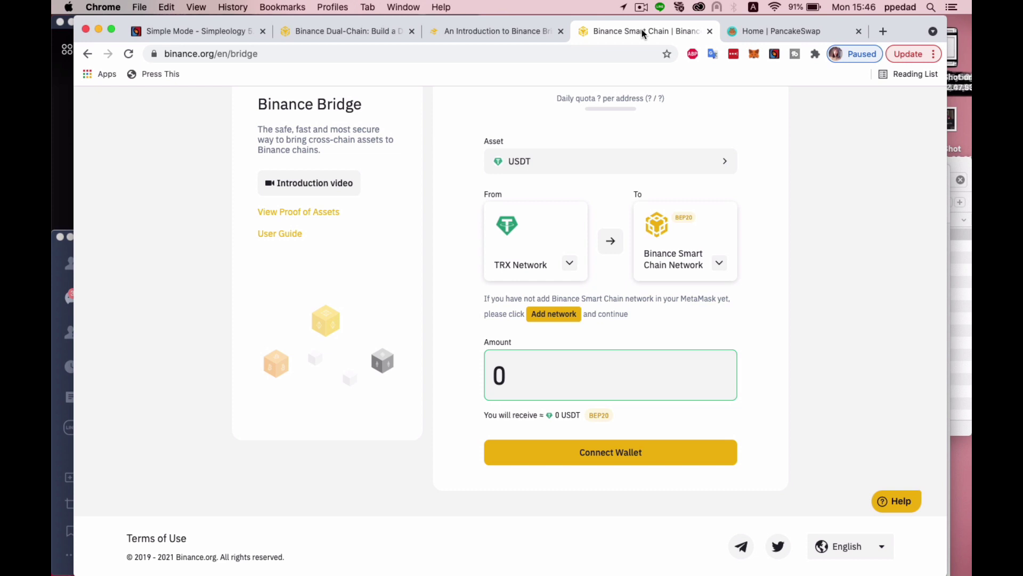
Check the MetaMask wallet balance and its list of available networks.
left_click(753, 54)
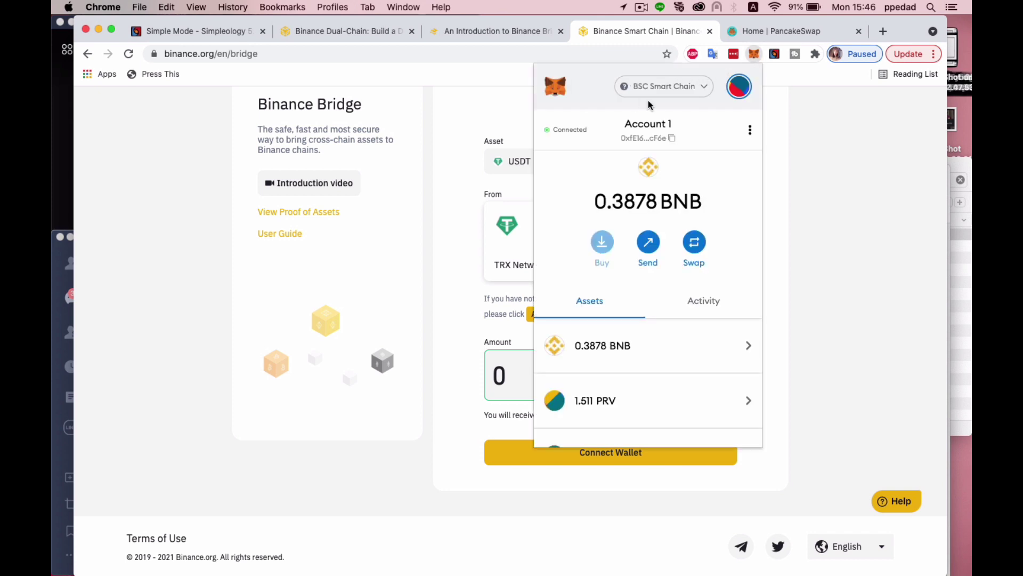
left_click(670, 88)
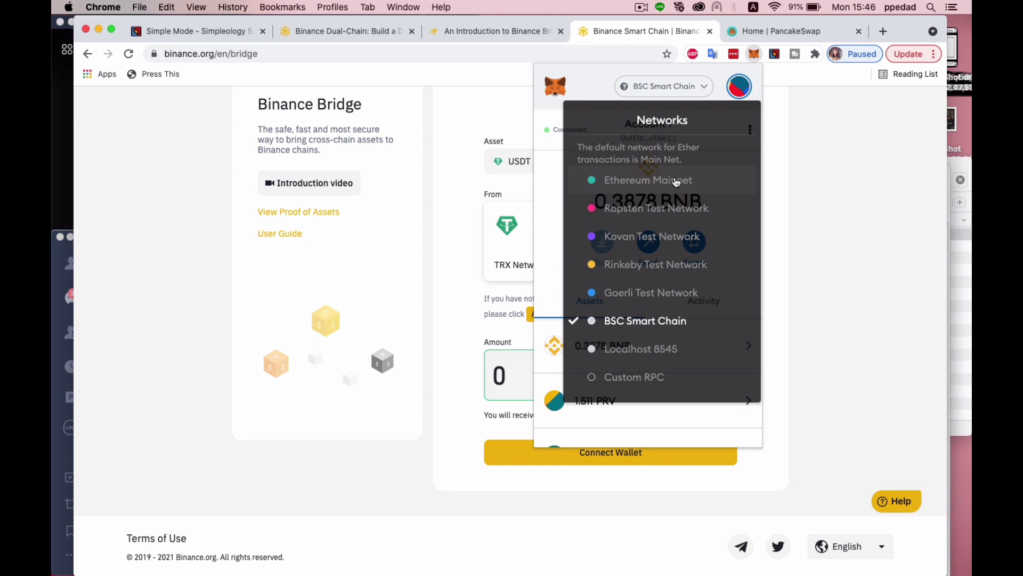
left_click(874, 198)
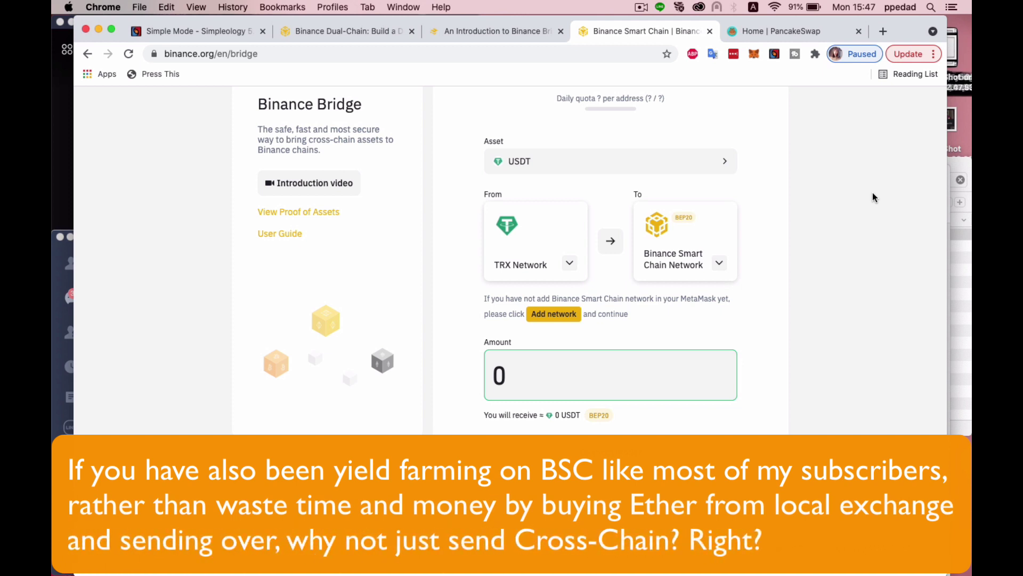
Read through the Binance Bridge introduction article, then return to the bridge page.
scroll(873, 197, "up", 3)
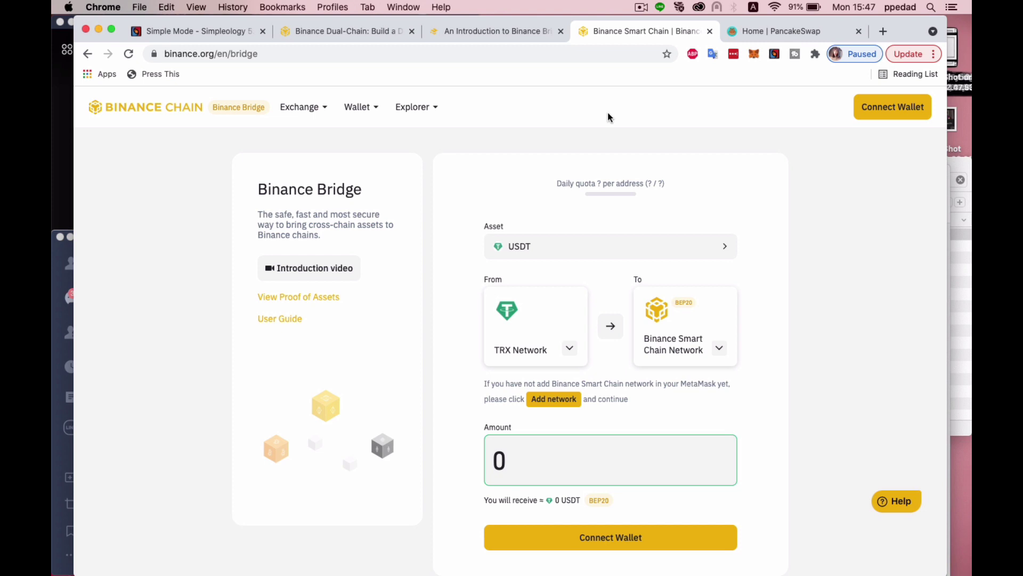
left_click(462, 33)
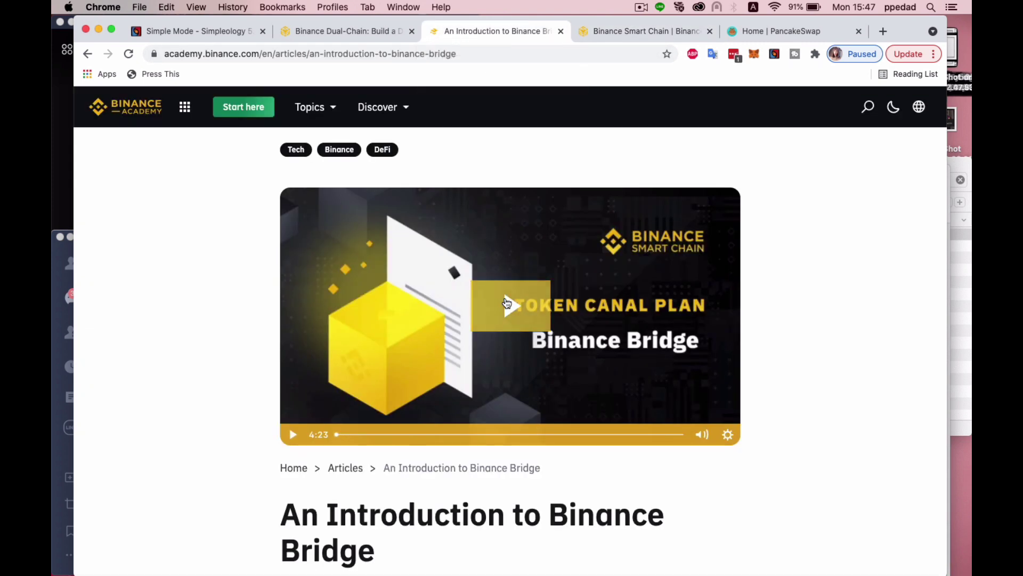
scroll(509, 314, "down", 1)
scroll(516, 334, "up", 1)
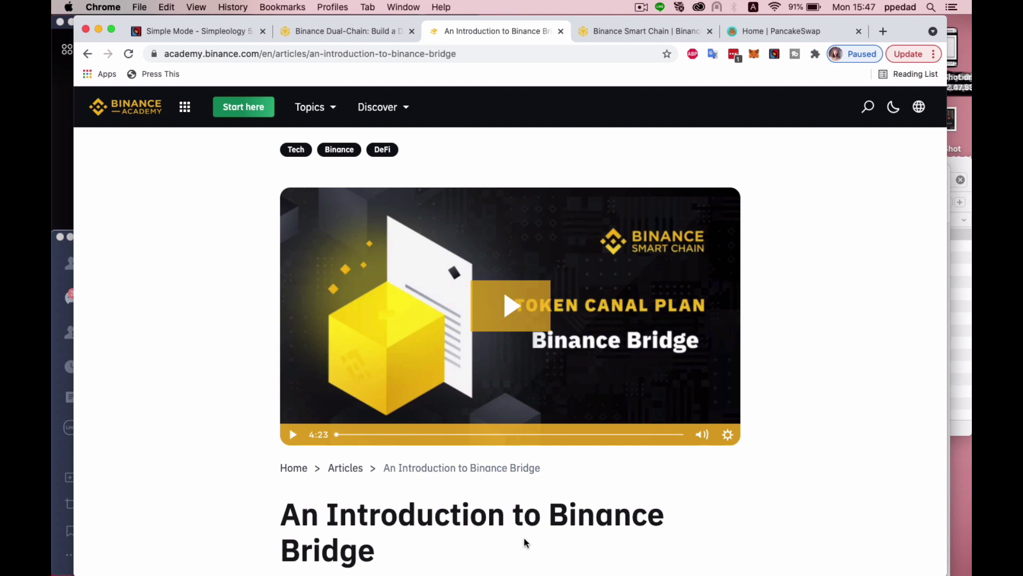
scroll(526, 543, "down", 10)
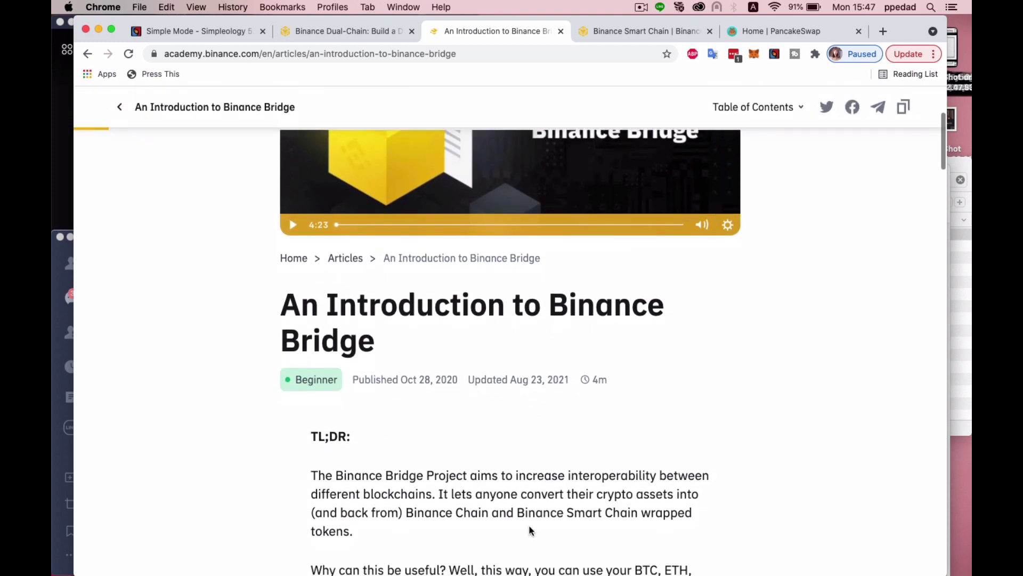
scroll(529, 528, "down", 7)
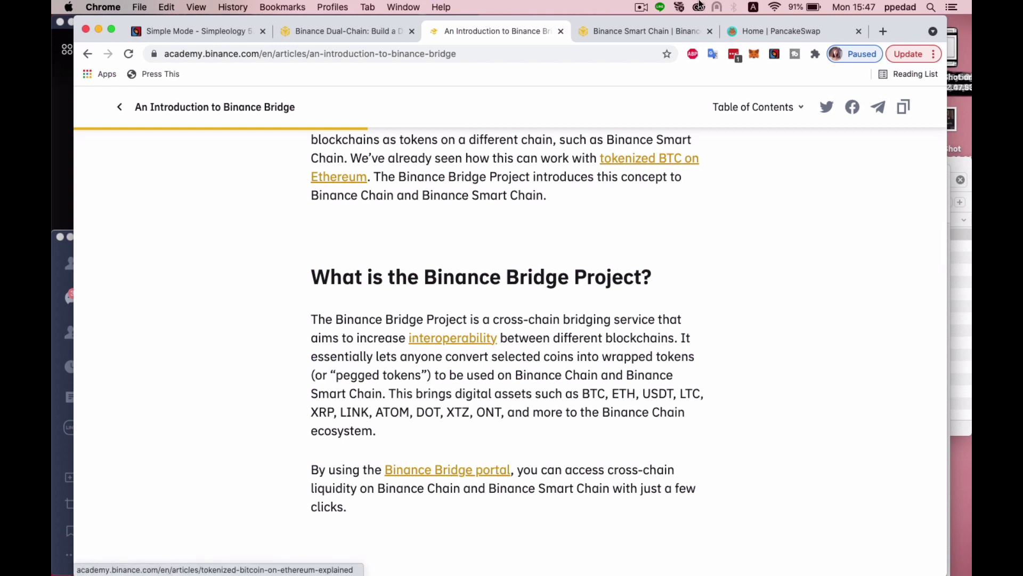
left_click(645, 32)
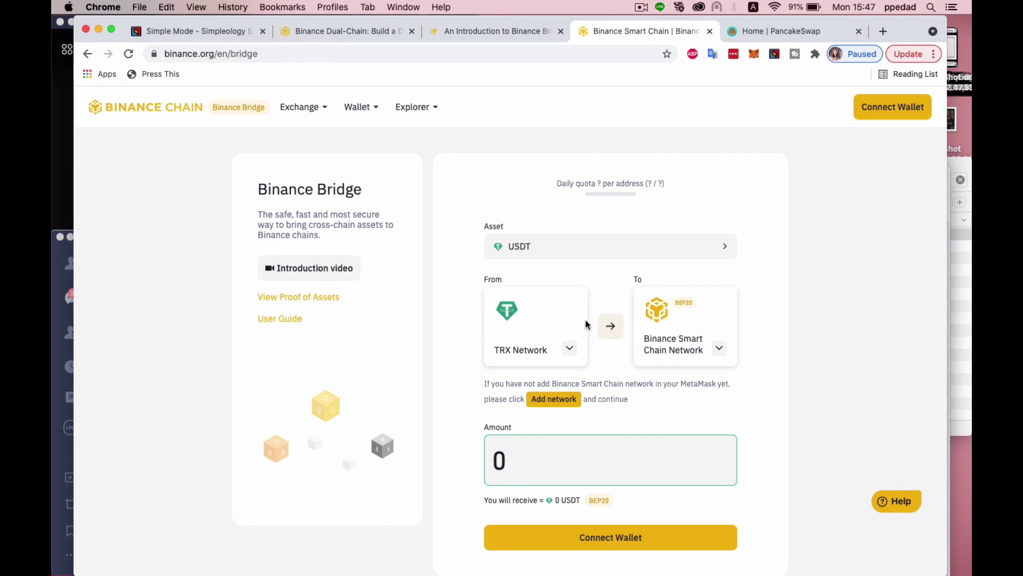
Set the bridge form to send ETH from Binance Chain Network to Ethereum Network.
left_click(570, 350)
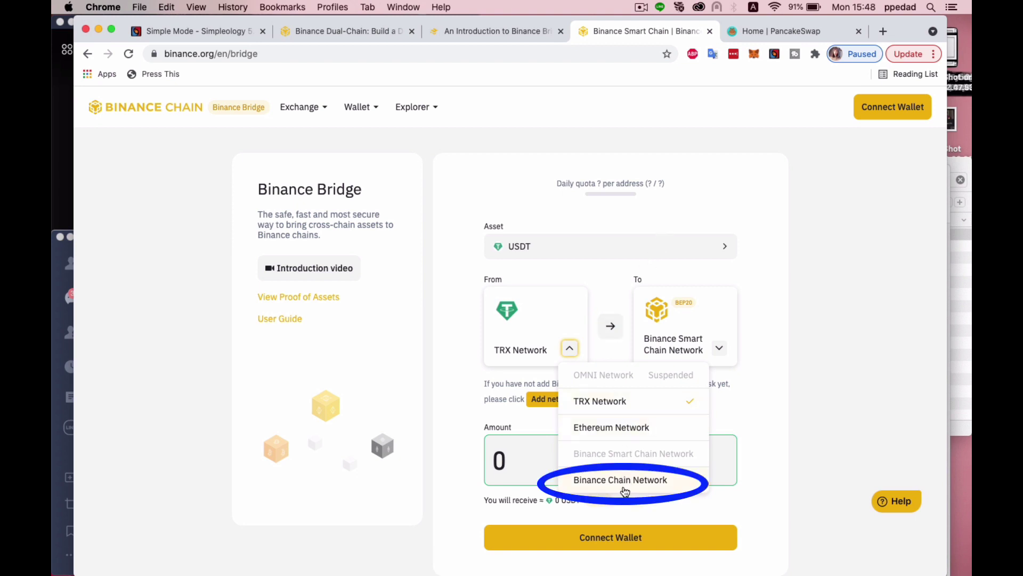
left_click(620, 480)
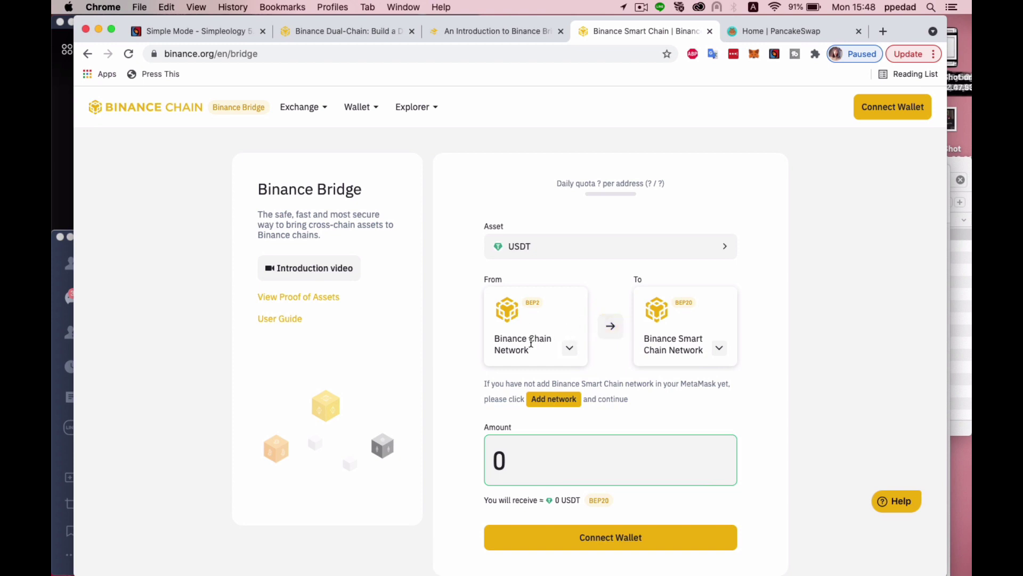
left_click(722, 352)
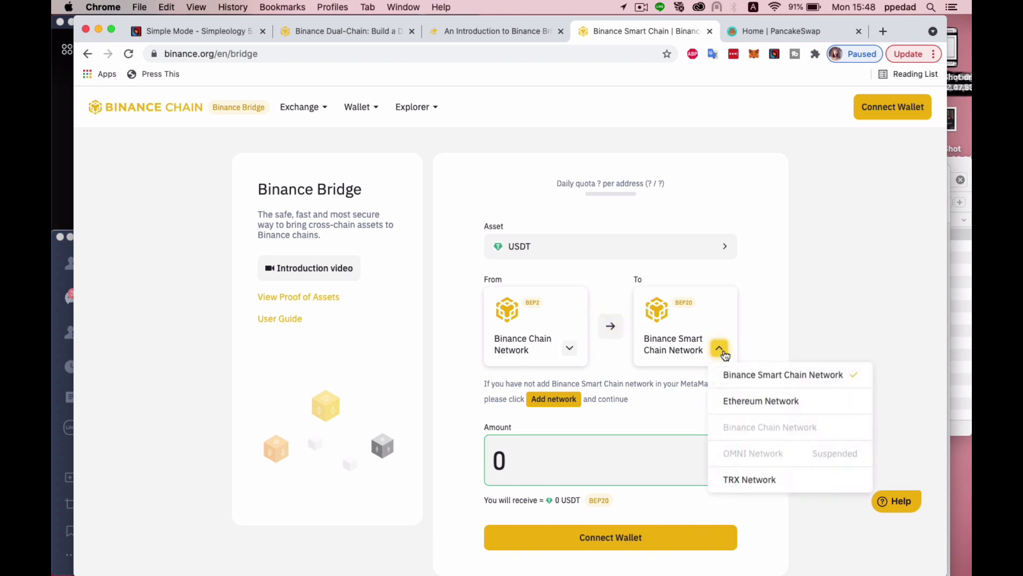
left_click(799, 403)
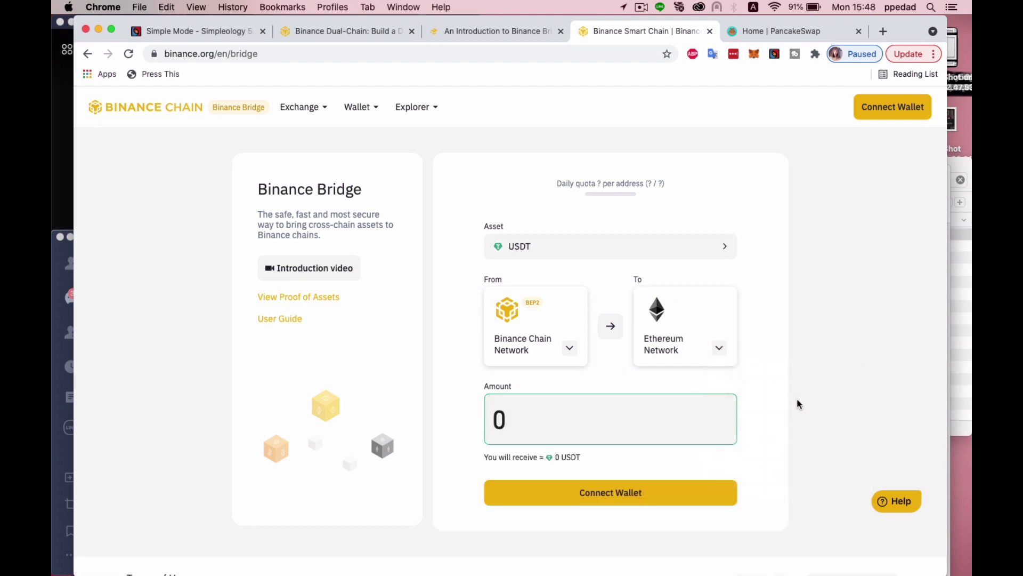
left_click(578, 246)
left_click(508, 325)
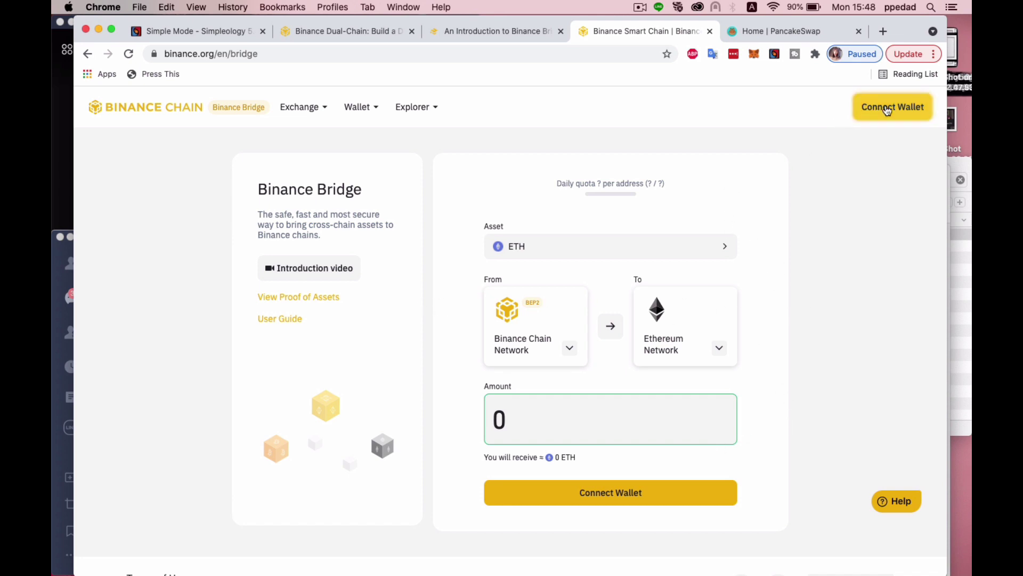
Connect MetaMask to the bridge, showing 0.25068348 ETH available on Binance Smart Chain Network.
left_click(875, 108)
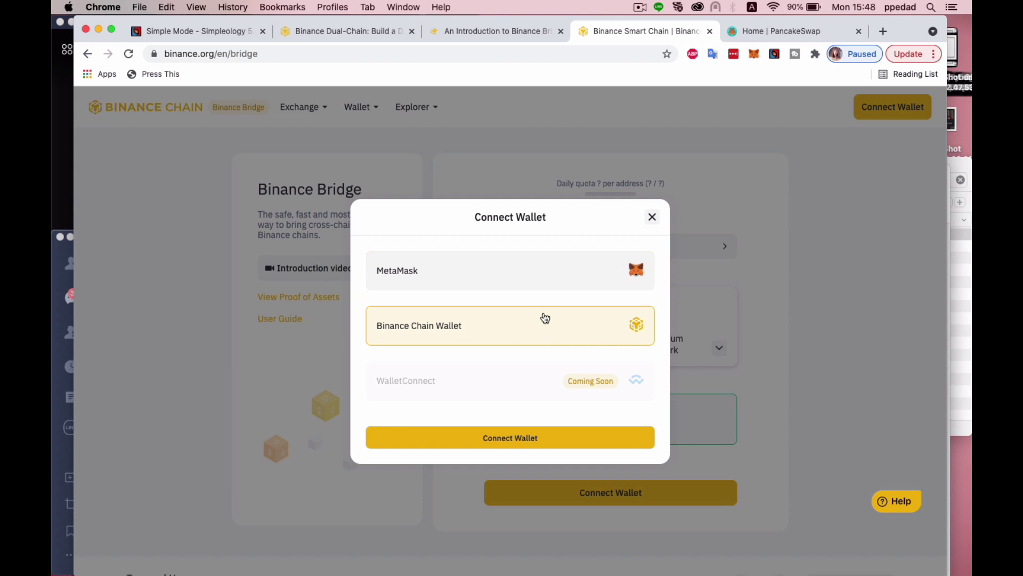
left_click(618, 273)
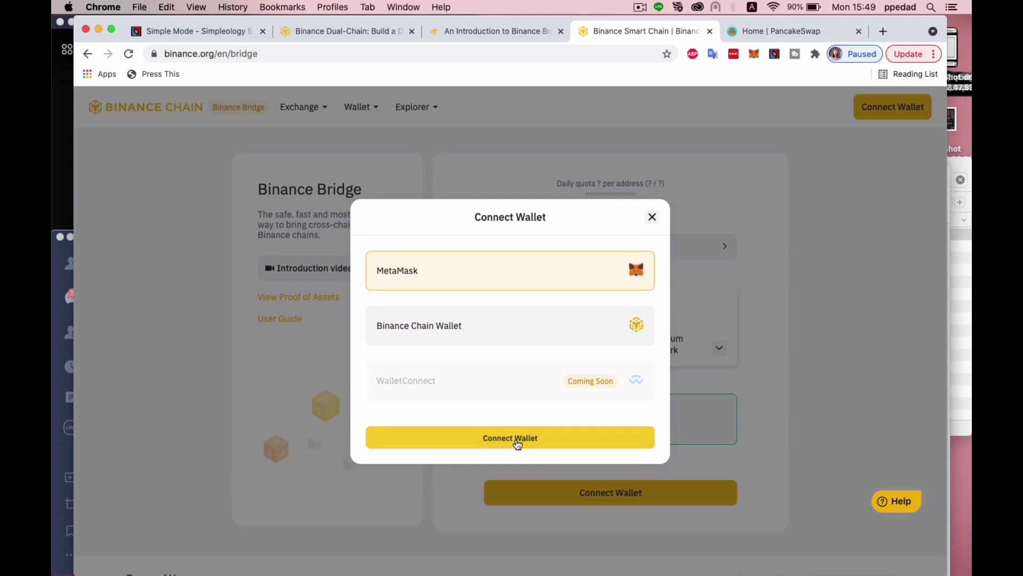
left_click(516, 440)
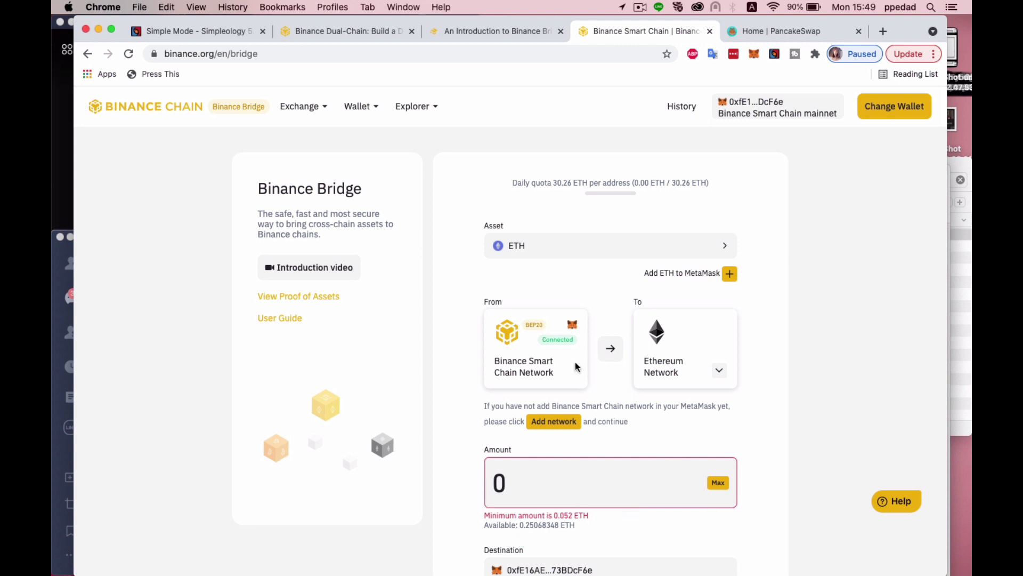
Verify MetaMask stays on BSC Smart Chain, then set the amount to the full 0.25068348 ETH.
scroll(731, 465, "down", 2)
scroll(732, 465, "down", 3)
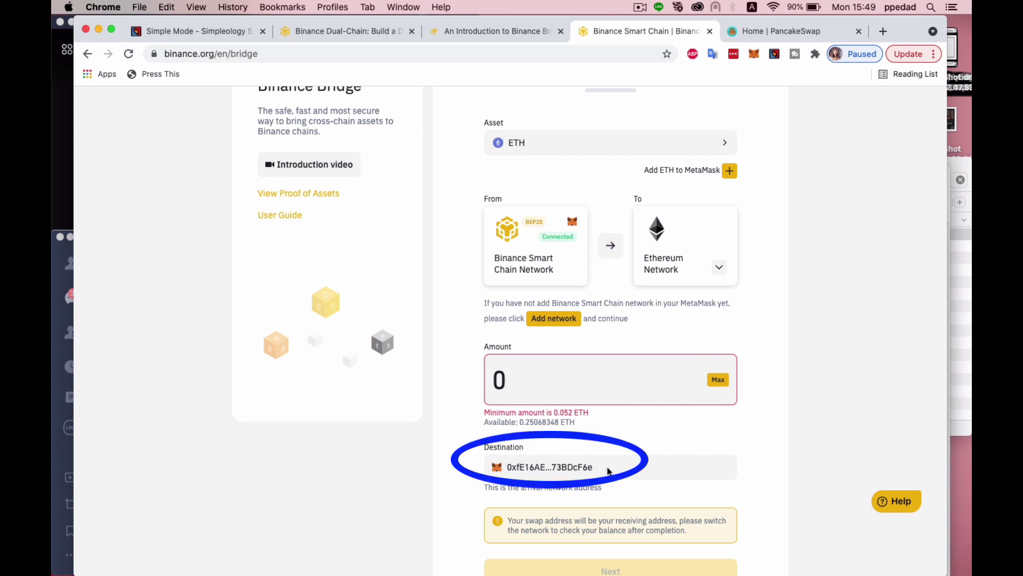
left_click(752, 53)
left_click(663, 86)
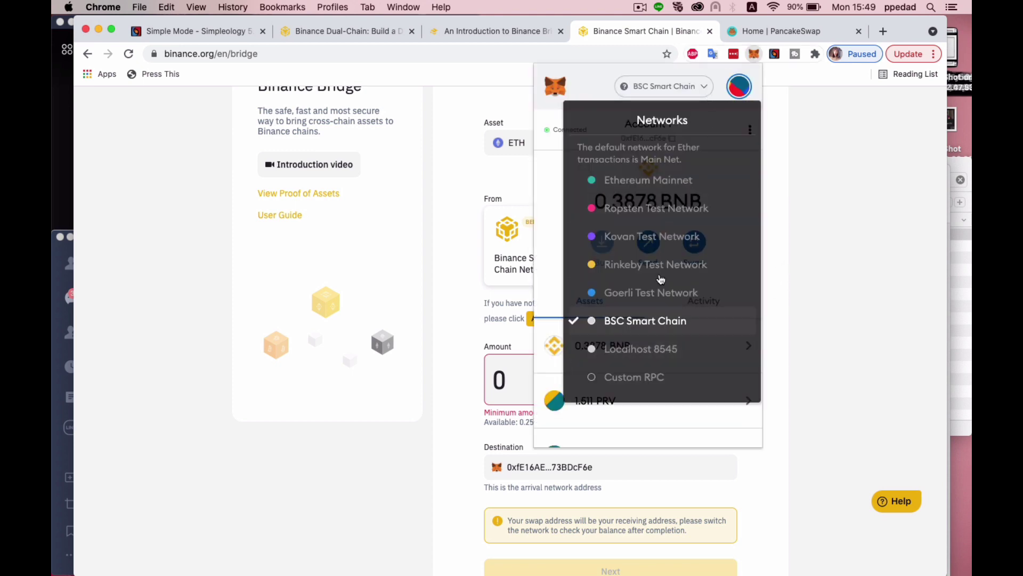
left_click(552, 177)
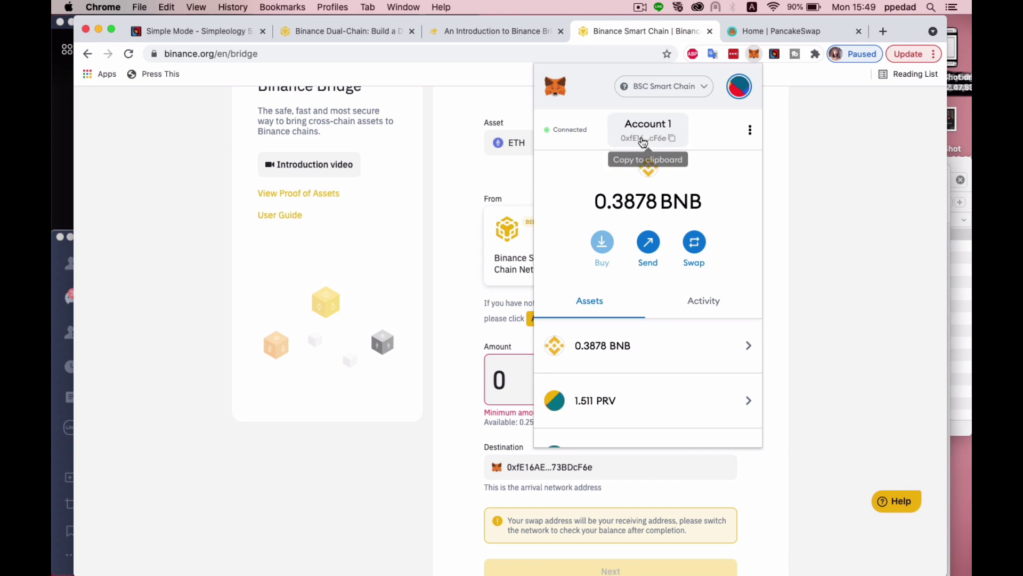
left_click(851, 286)
scroll(808, 497, "down", 3)
left_click(719, 242)
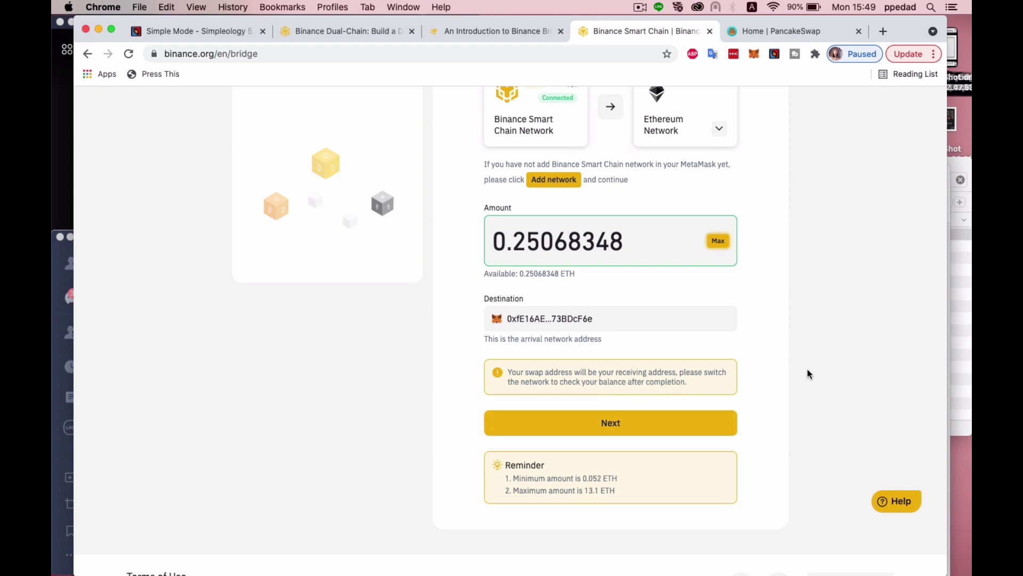
Review the 0.25068348 ETH transfer, look up the 0.0035 ETH fee, and confirm it.
left_click(617, 422)
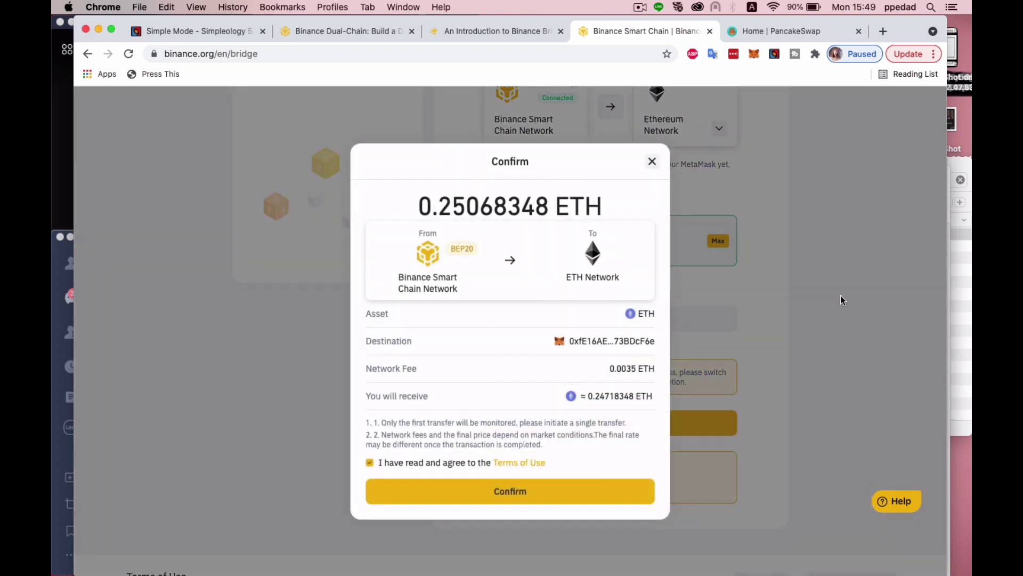
left_click_drag(655, 368, 607, 368)
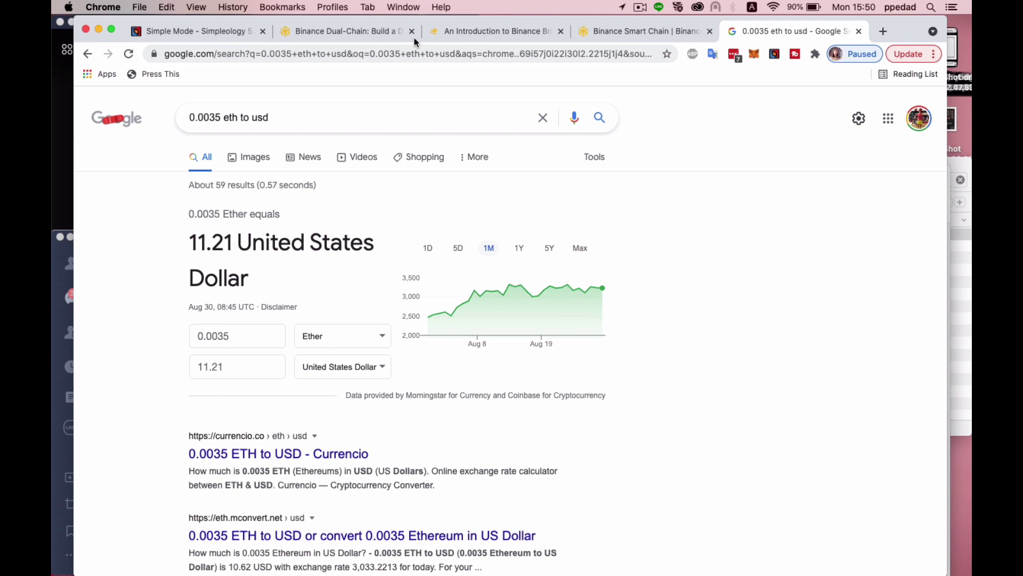
left_click(642, 31)
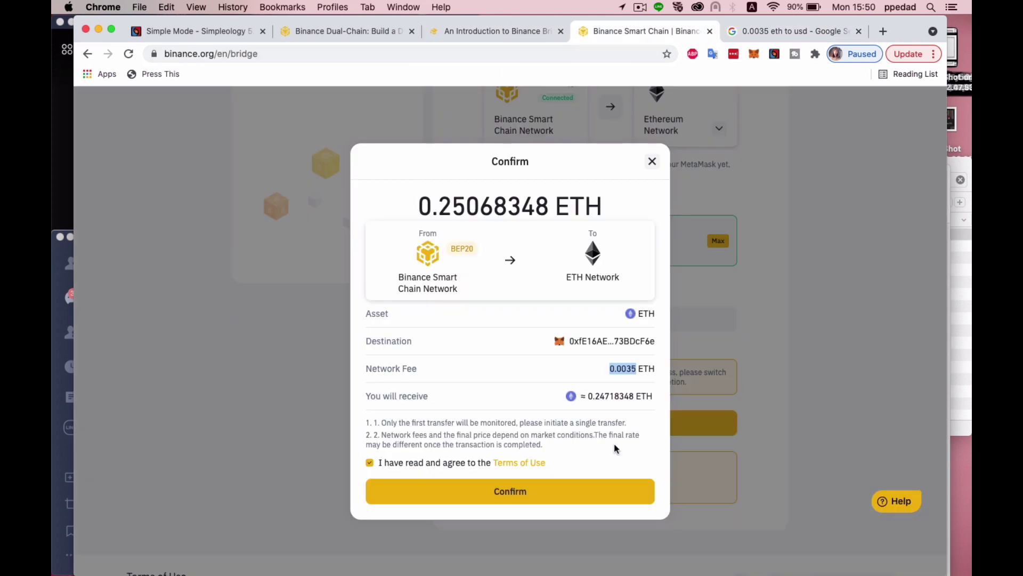
left_click(546, 491)
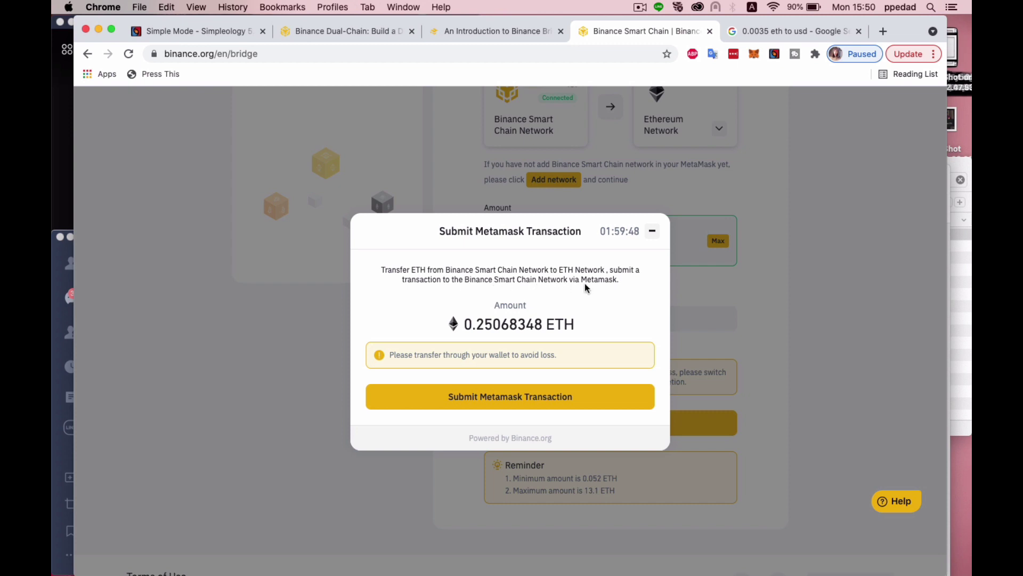
Submit the 0.25068348 ETH transfer and approve it in MetaMask with the 0.000383 BNB gas fee.
left_click(496, 388)
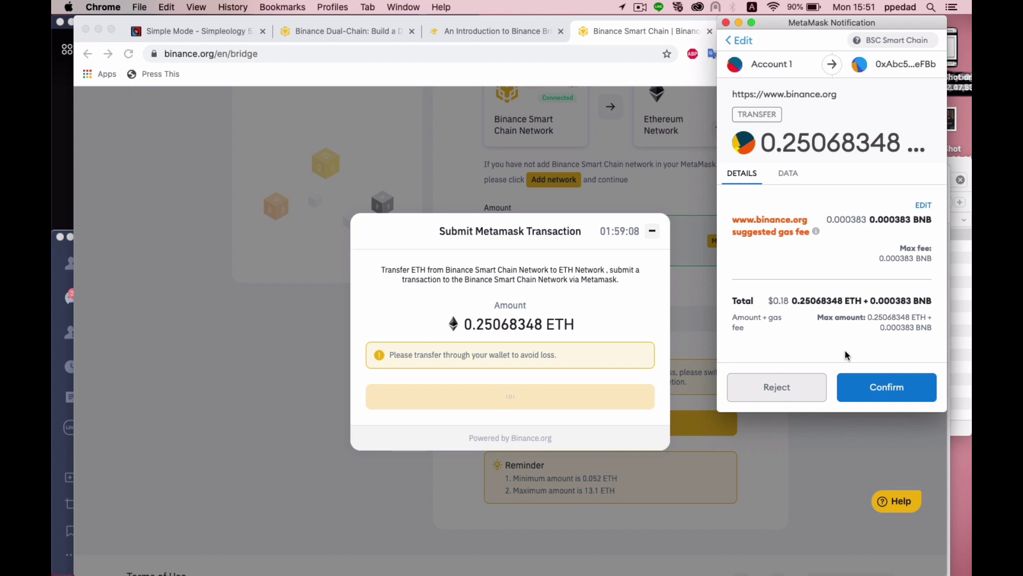
left_click(879, 380)
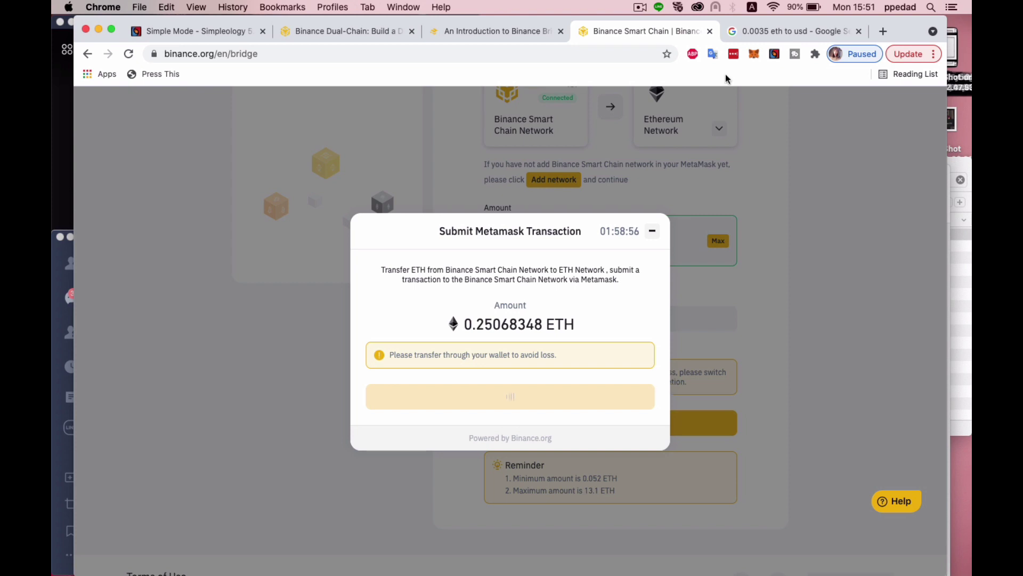
Check the MetaMask BSC balance, then view the deposit reaching 15/15 confirmations.
left_click(754, 54)
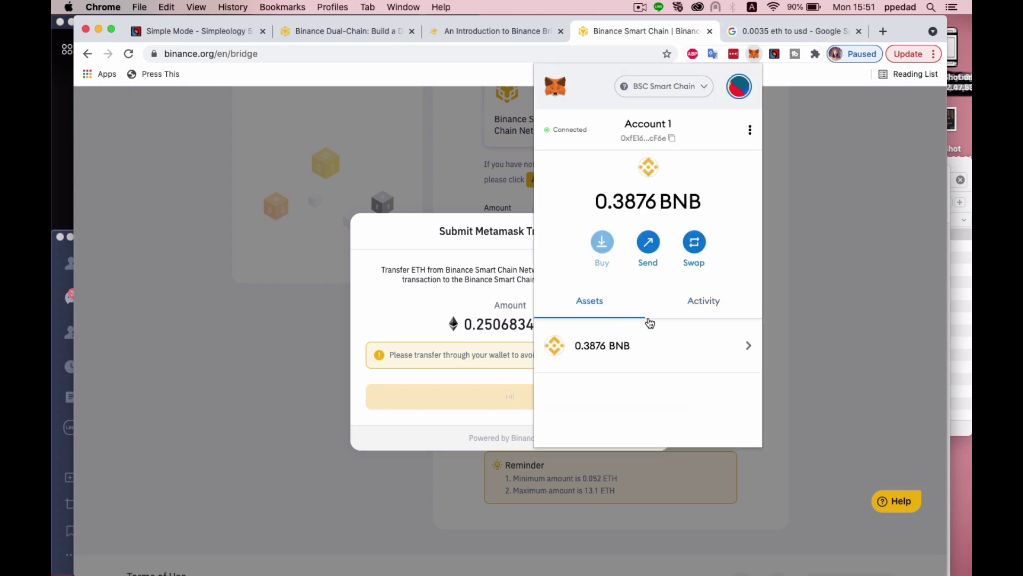
scroll(678, 411, "down", 5)
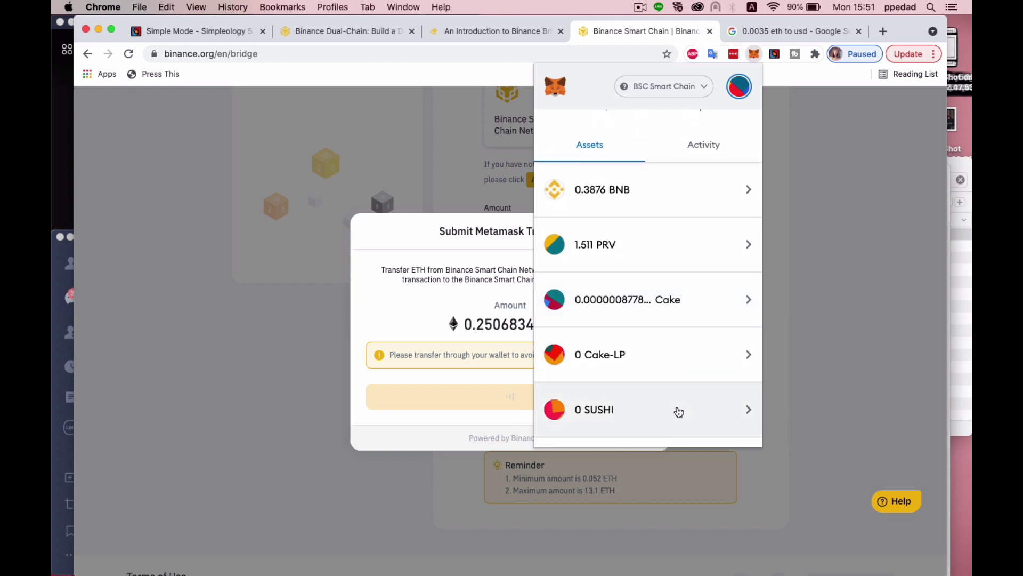
scroll(678, 411, "down", 2)
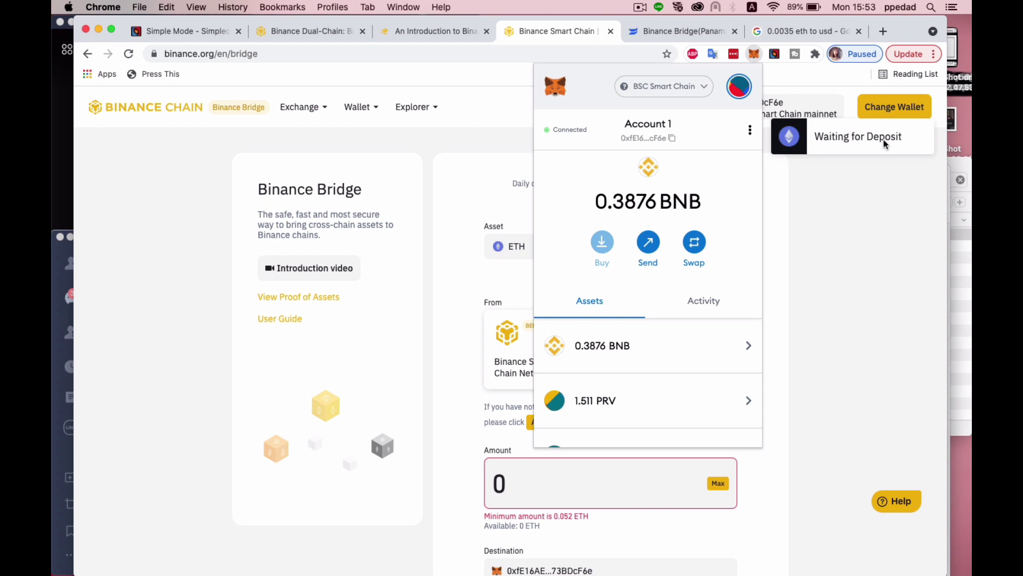
left_click(886, 140)
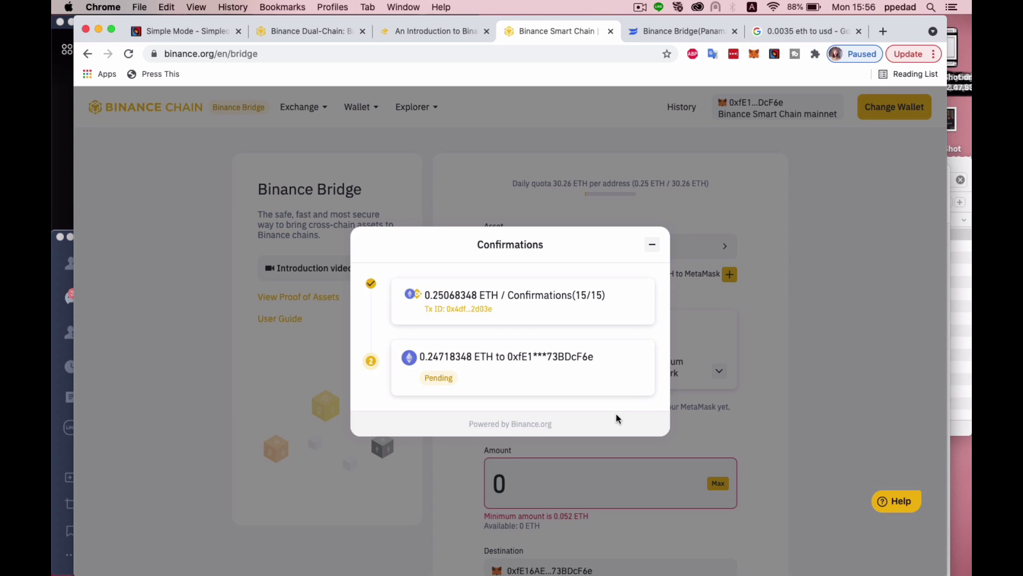
Switch MetaMask from BSC Smart Chain to Ethereum Mainnet, now showing 0.2541 ETH.
left_click(755, 54)
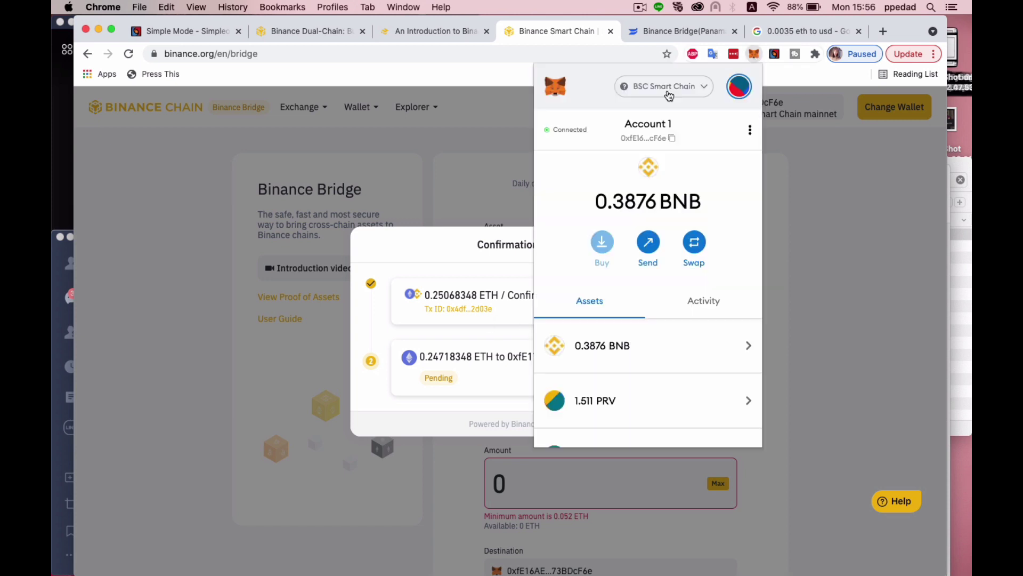
left_click(666, 88)
left_click(626, 183)
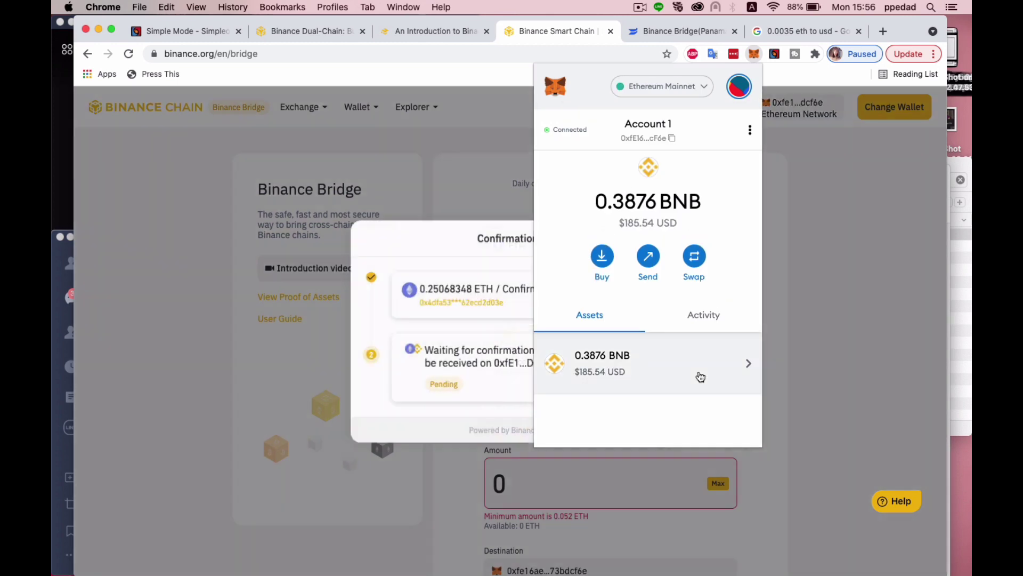